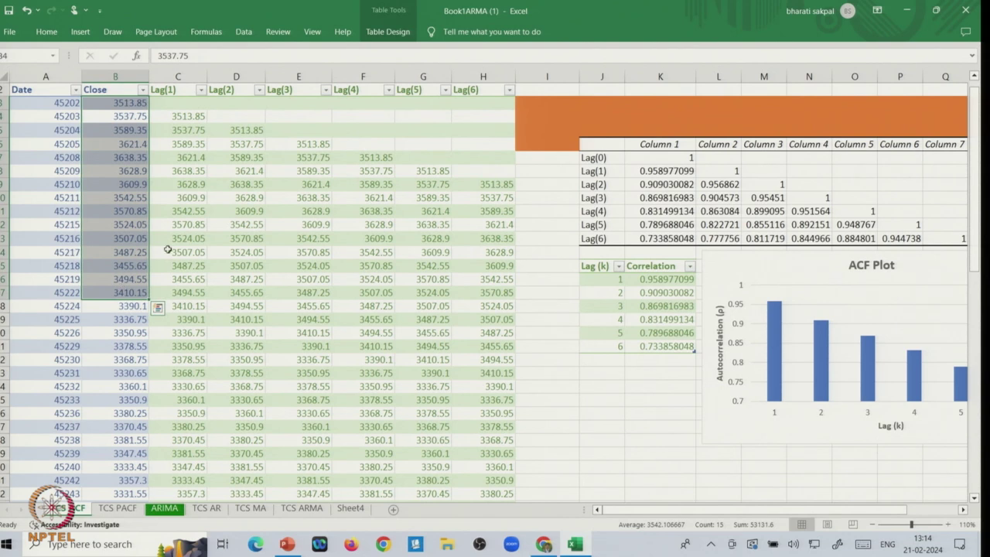
- Examine how the Close values from B3 downward are shifted into the Lag(1) column starting at C4 and the Lag(2) column
{"action": "left_click", "coordinate": [177, 239]}
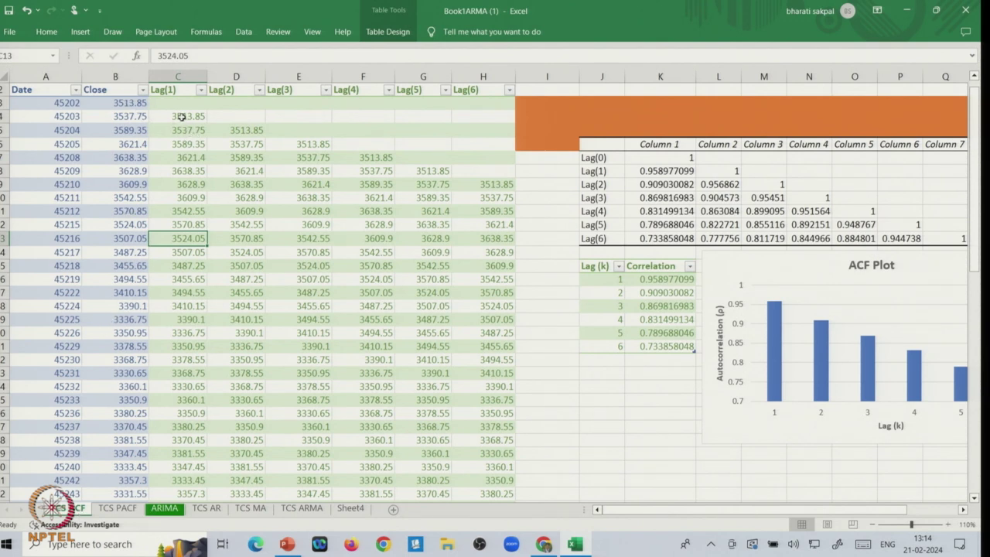
{"action": "left_click_drag", "start_coordinate": [133, 103], "coordinate": [141, 361]}
{"action": "key", "text": "ctrl+c"}
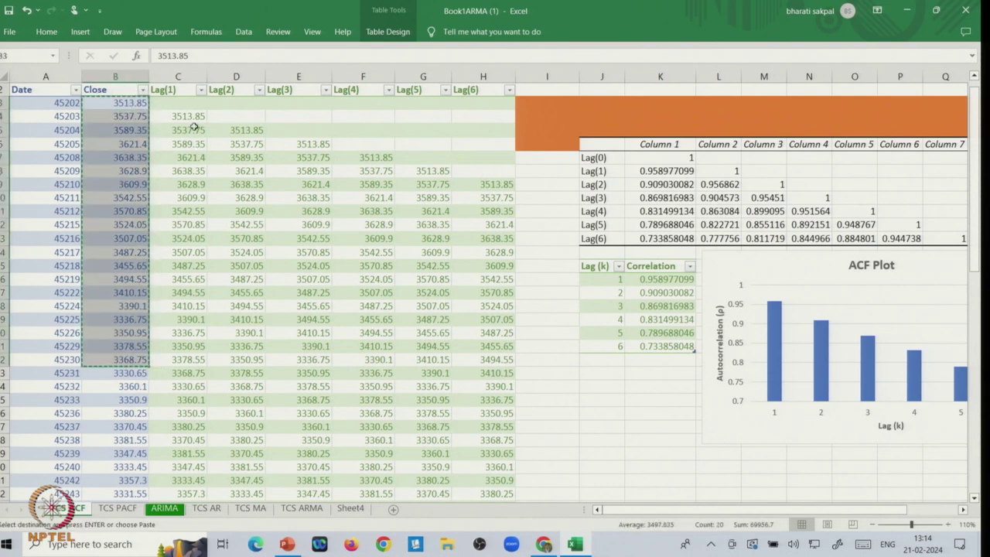
{"action": "left_click", "coordinate": [192, 116]}
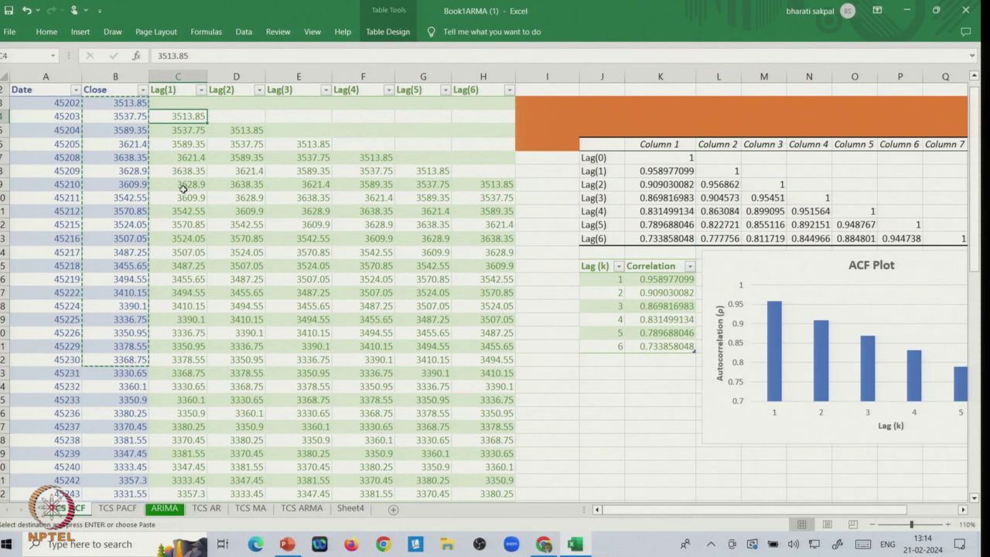
{"action": "left_click", "coordinate": [247, 140]}
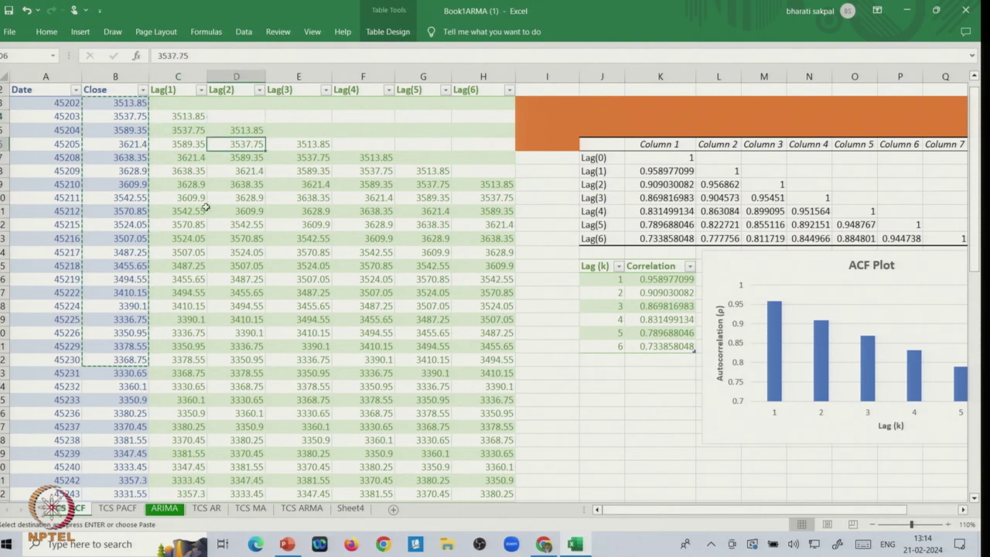
{"action": "left_click", "coordinate": [223, 223]}
{"action": "left_click_drag", "start_coordinate": [127, 103], "coordinate": [151, 458]}
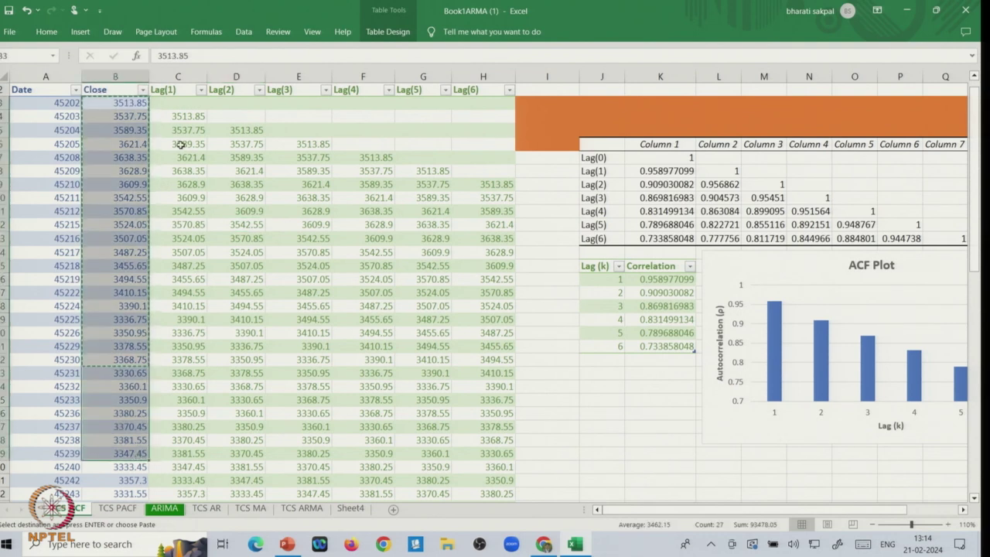
{"action": "left_click_drag", "start_coordinate": [180, 117], "coordinate": [199, 386]}
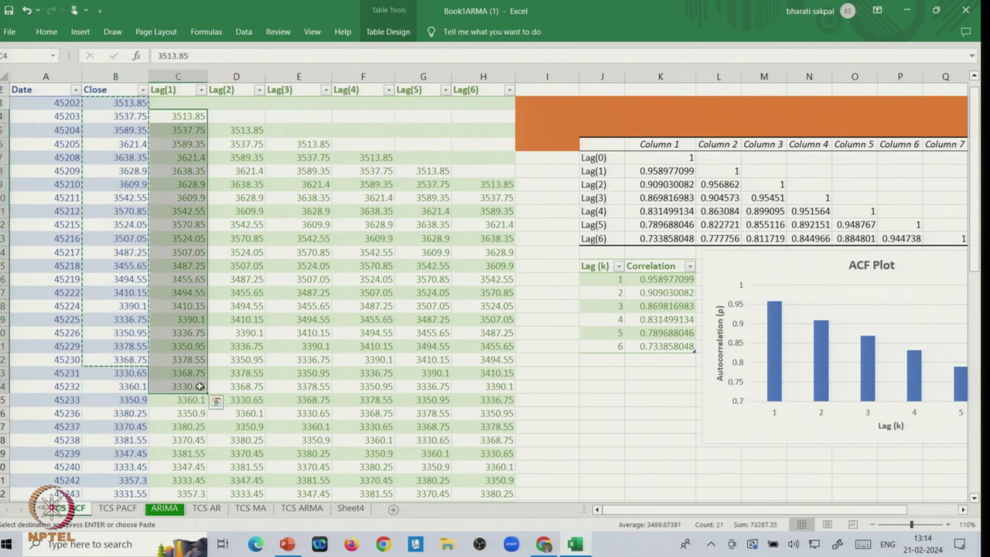
- Highlight the Lag(1) coefficient under Column 1 of the correlation matrix (K8) in yellow
{"action": "left_click", "coordinate": [651, 170]}
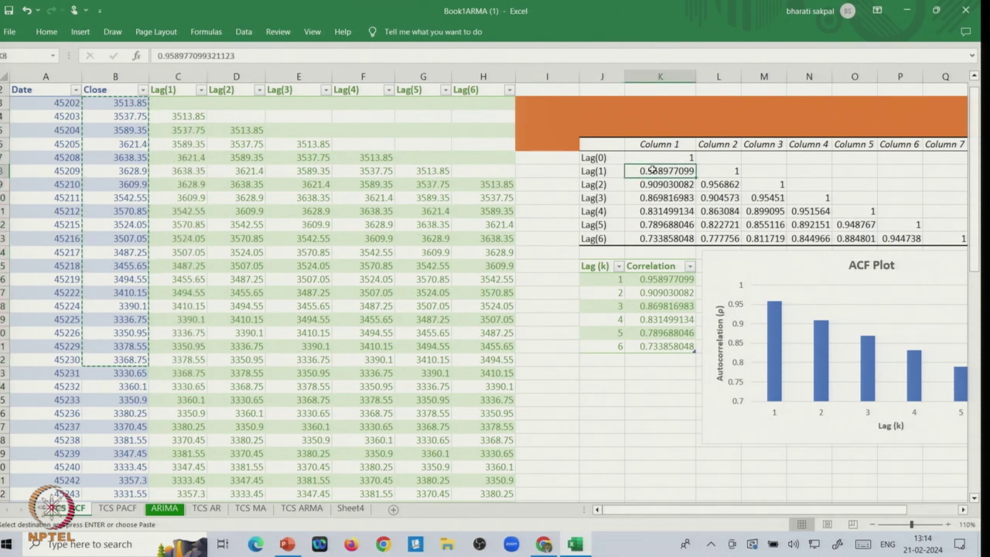
{"action": "left_click", "coordinate": [46, 32]}
{"action": "left_click", "coordinate": [198, 76]}
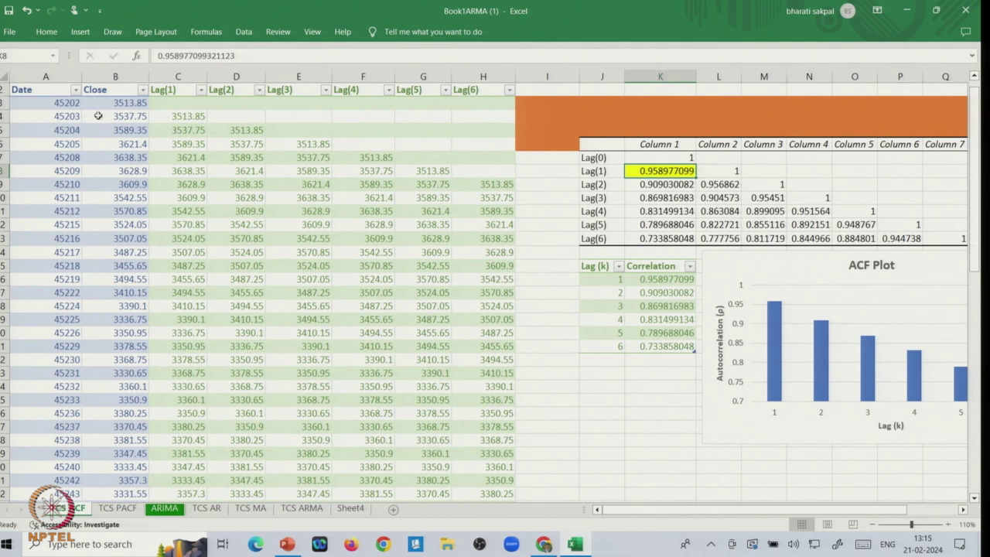
- Compare the Close series with the Lag(1) and Lag(2) columns, checking which rows pair up from row 5 downward
{"action": "left_click_drag", "start_coordinate": [116, 103], "coordinate": [134, 395]}
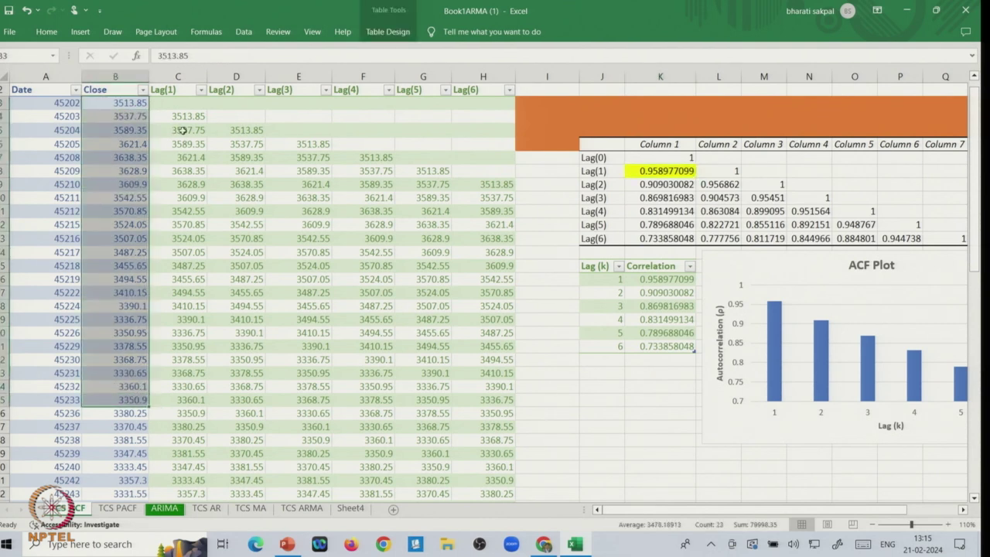
{"action": "left_click_drag", "start_coordinate": [184, 116], "coordinate": [224, 413]}
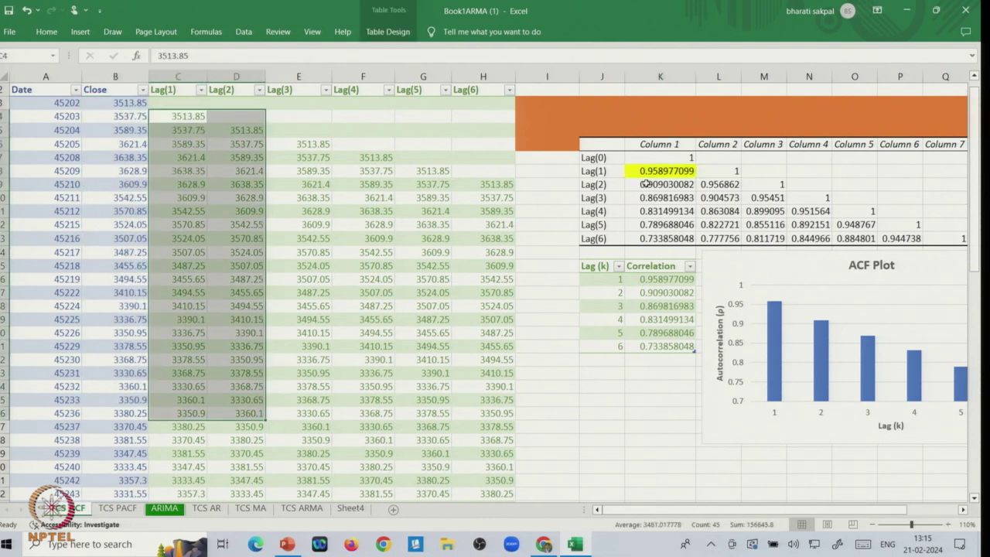
{"action": "left_click", "coordinate": [300, 200]}
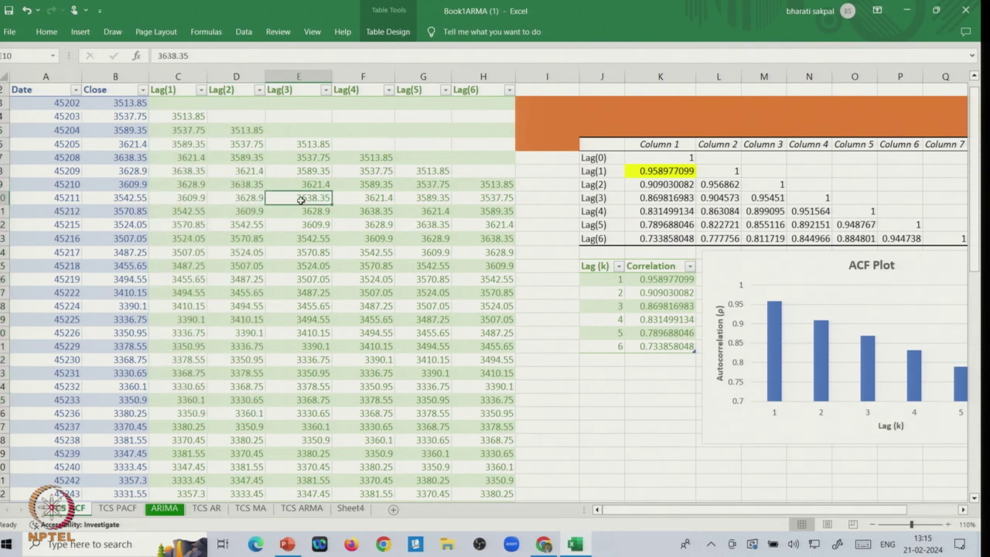
{"action": "left_click_drag", "start_coordinate": [128, 103], "coordinate": [154, 370]}
{"action": "left_click_drag", "start_coordinate": [236, 130], "coordinate": [242, 394]}
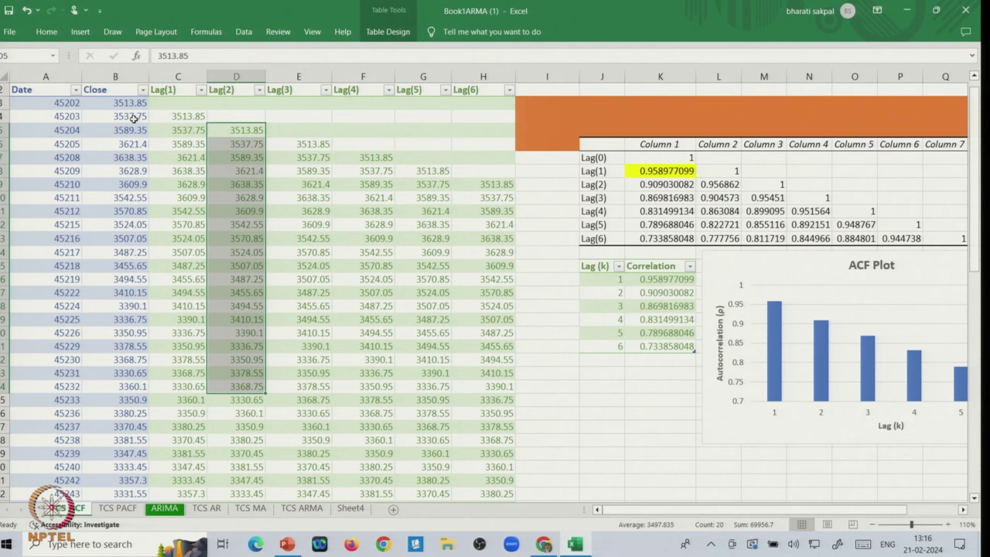
{"action": "left_click_drag", "start_coordinate": [131, 130], "coordinate": [162, 454]}
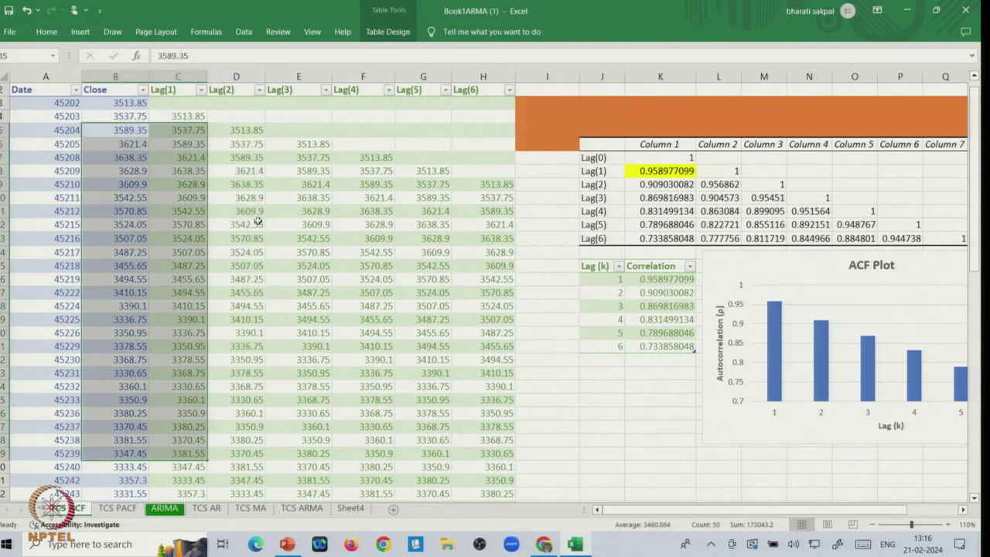
{"action": "left_click", "coordinate": [239, 129]}
{"action": "left_click", "coordinate": [112, 129]}
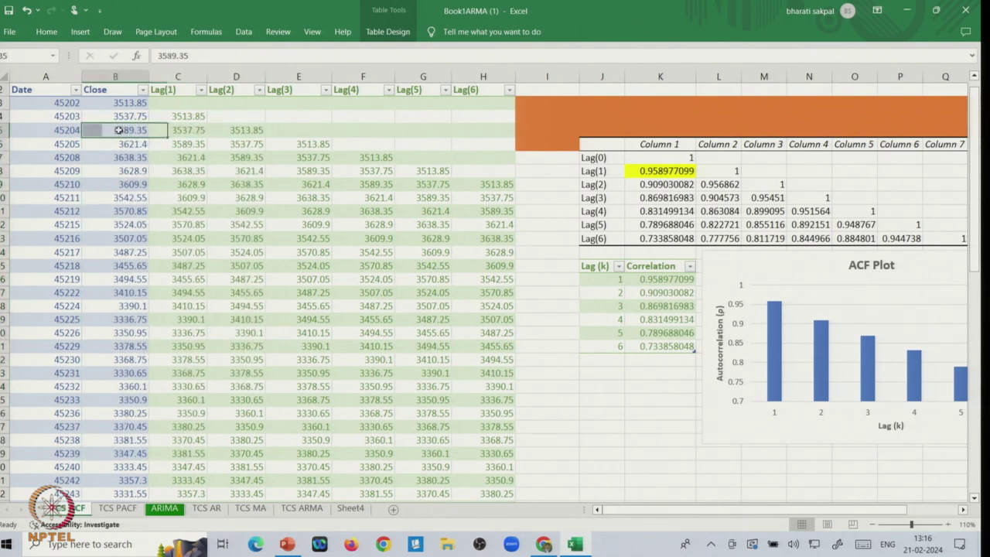
- Enter =CORREL(B5:B63,D5:D63) in cell J25 to correlate the Close values with the Lag(2) values
{"action": "left_click", "coordinate": [601, 400]}
{"action": "type", "text": "=corr"}
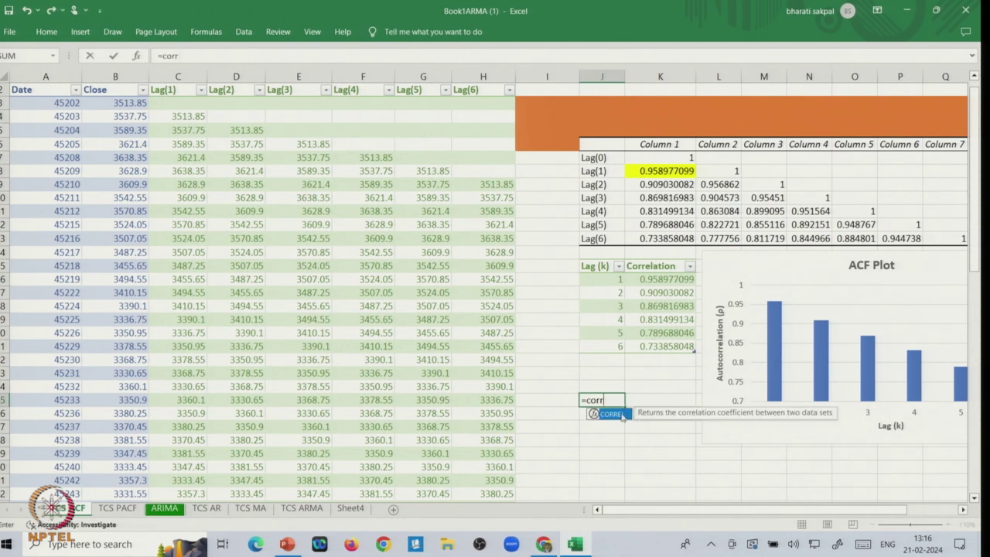
{"action": "double_click", "coordinate": [621, 415]}
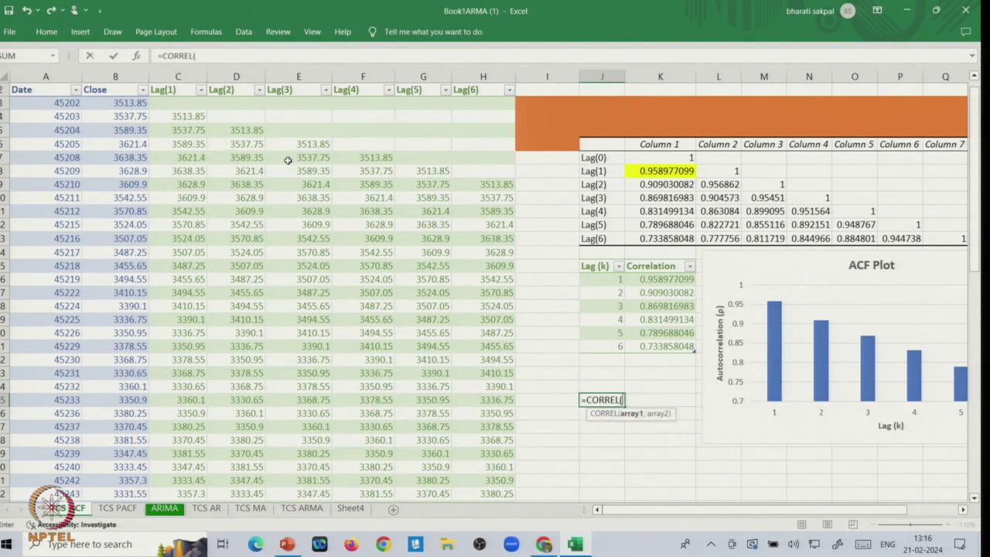
{"action": "left_click_drag", "start_coordinate": [128, 130], "coordinate": [129, 456]}
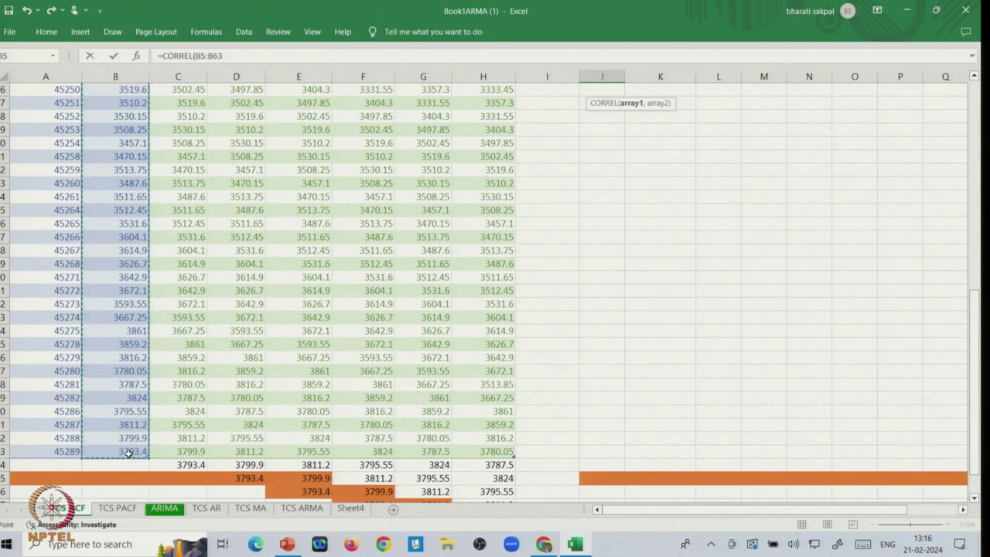
{"action": "left_click", "coordinate": [232, 56]}
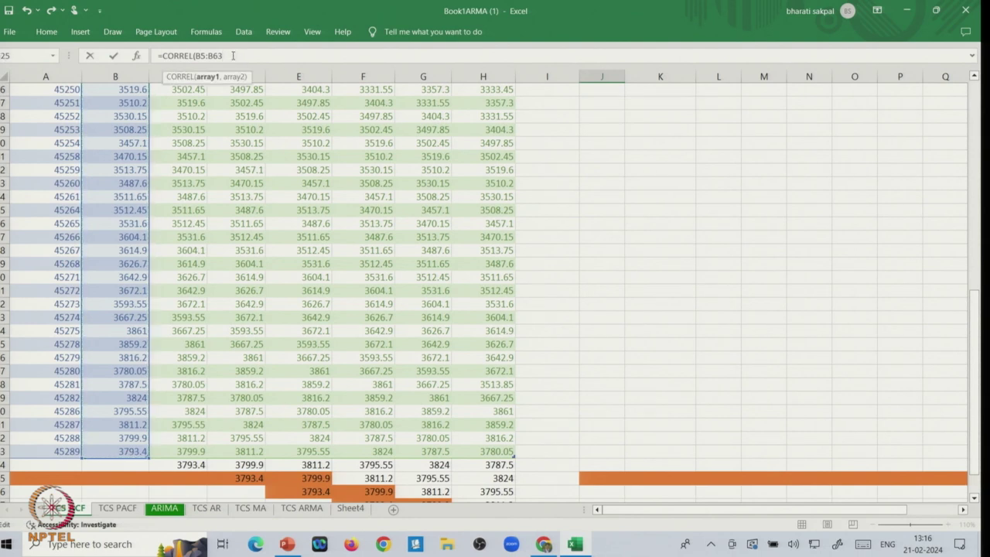
{"action": "type", "text": ","}
{"action": "left_click_drag", "start_coordinate": [976, 325], "coordinate": [973, 102]}
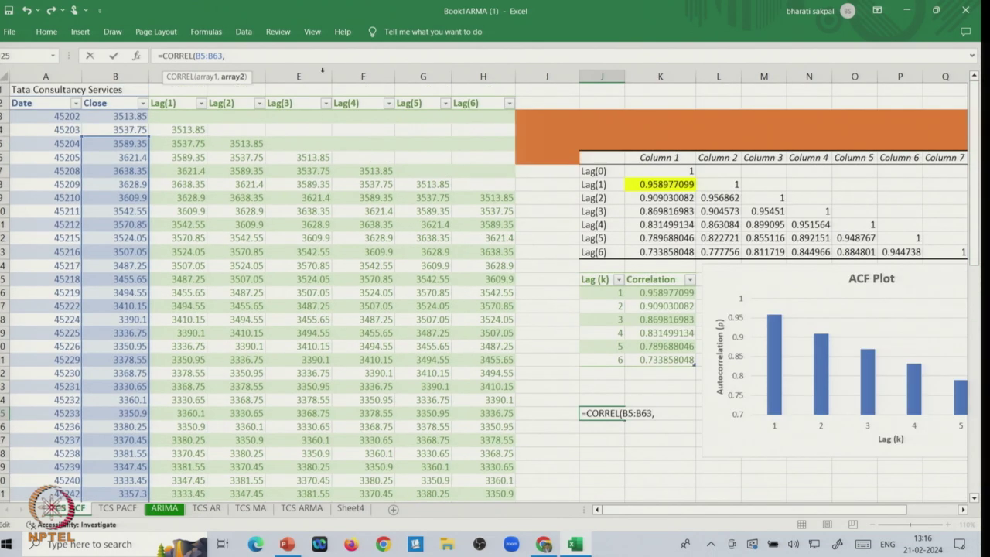
{"action": "left_click_drag", "start_coordinate": [243, 148], "coordinate": [242, 454]}
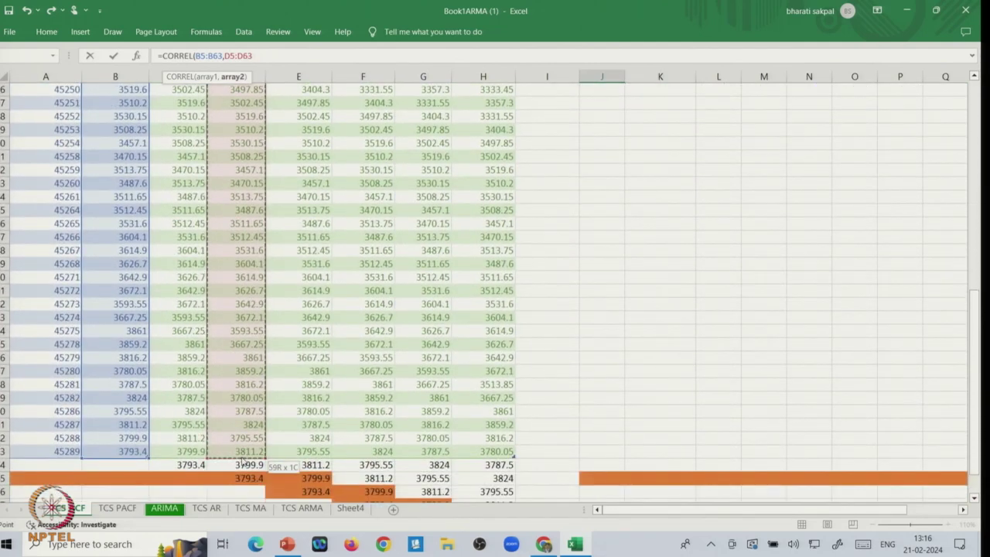
{"action": "key", "text": "Return"}
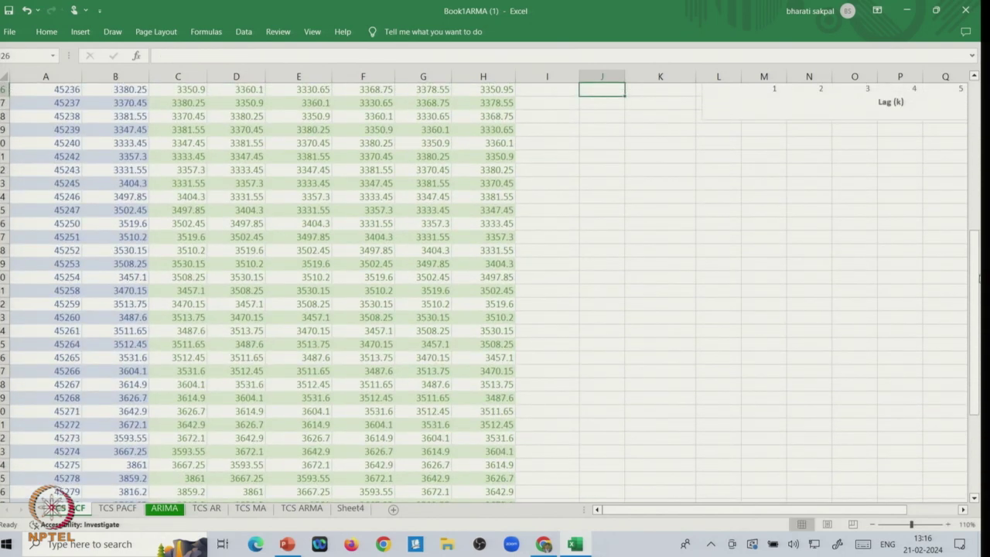
- Highlight the Lag(2) coefficient under Column 1 of the correlation matrix (K9) in yellow
{"action": "left_click_drag", "start_coordinate": [975, 281], "coordinate": [976, 65]}
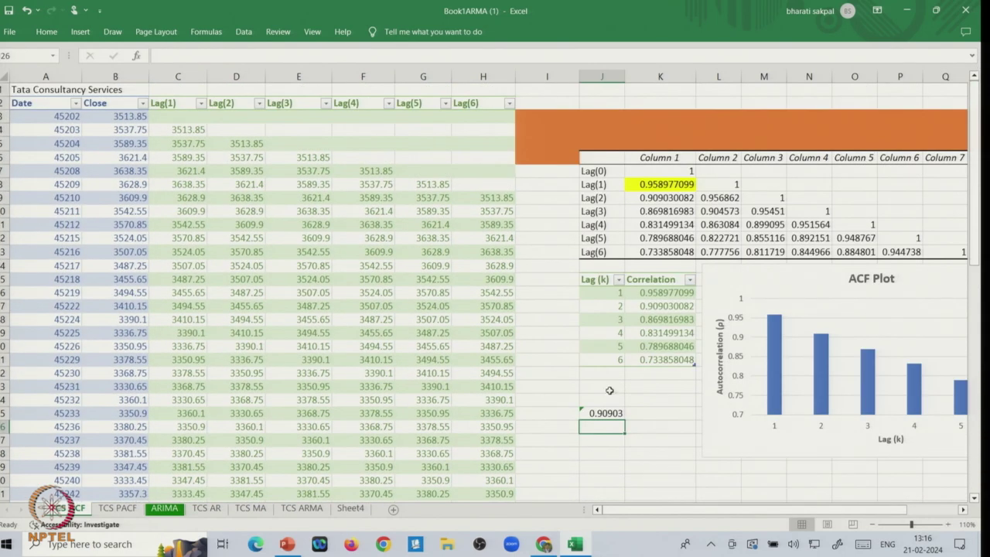
{"action": "left_click", "coordinate": [657, 199]}
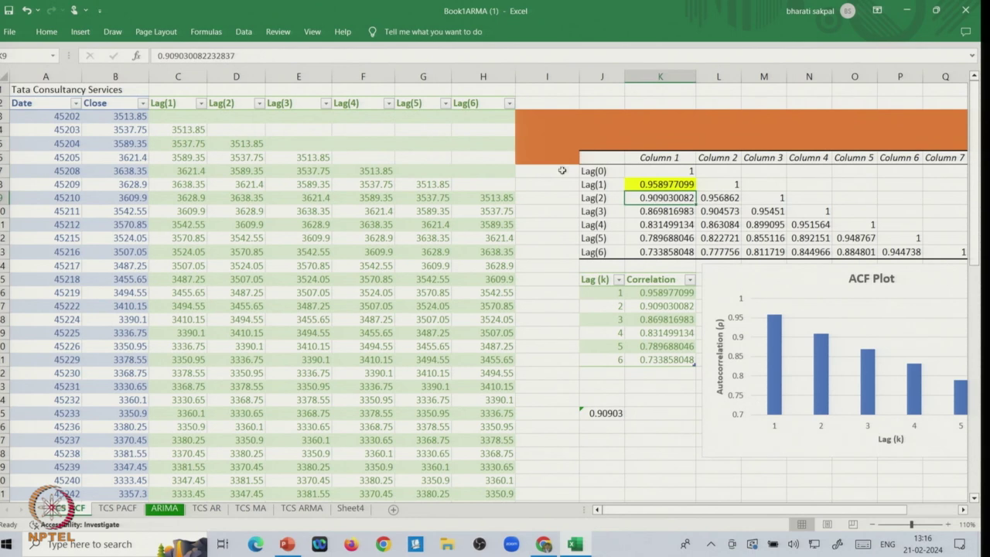
{"action": "left_click", "coordinate": [47, 32]}
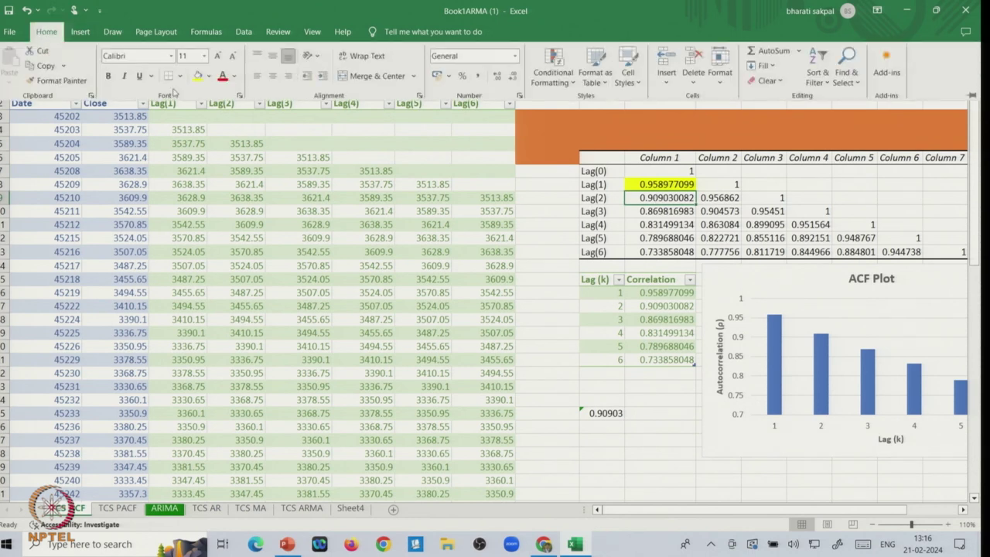
{"action": "left_click", "coordinate": [198, 76]}
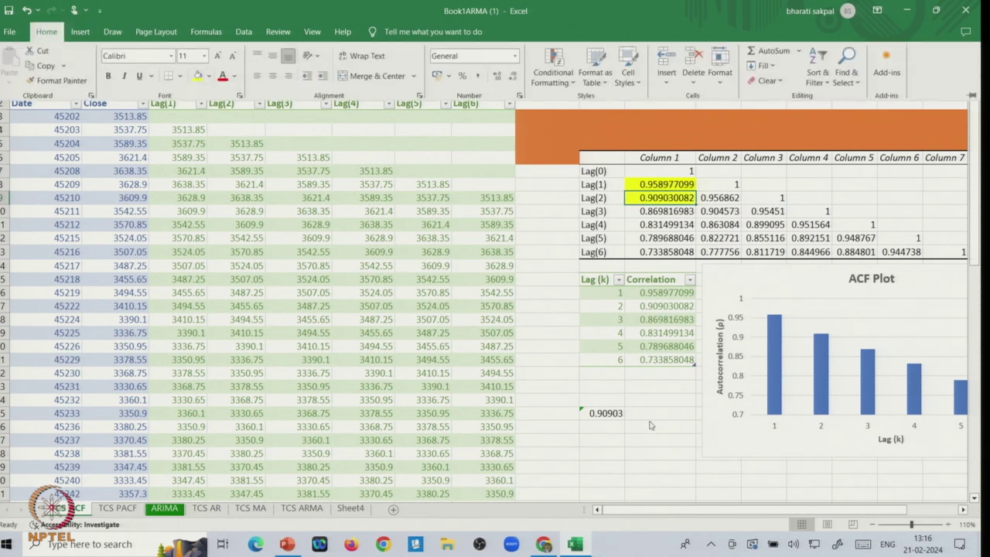
- Review the CORREL formula in J25 and the ranges it references, leaving the formula as it is
{"action": "left_click", "coordinate": [604, 413]}
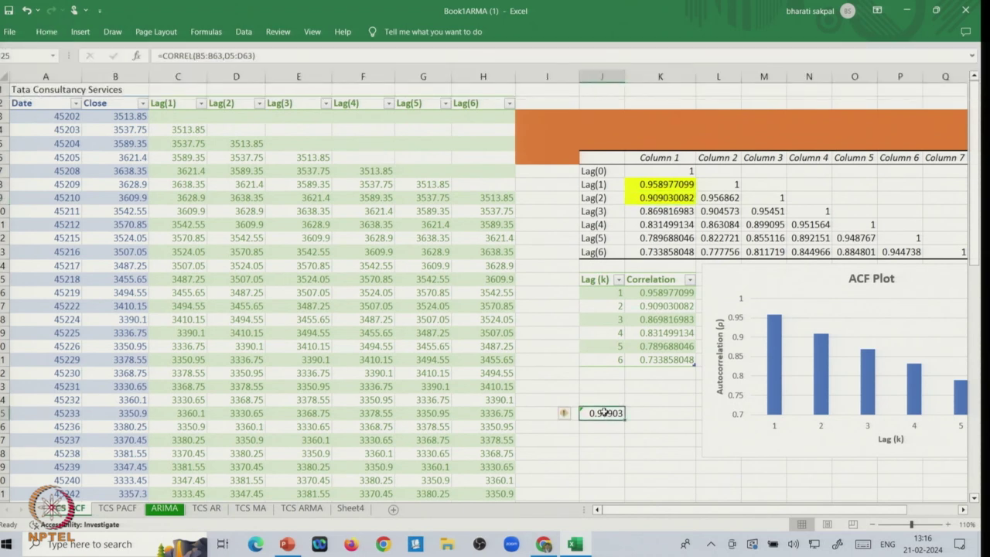
{"action": "double_click", "coordinate": [605, 413]}
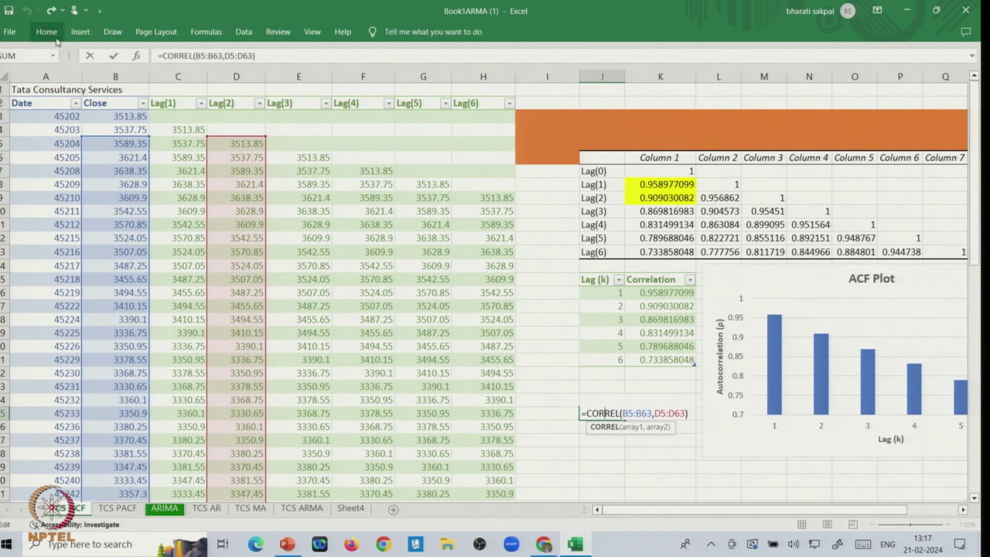
{"action": "key", "text": "ctrl+Return"}
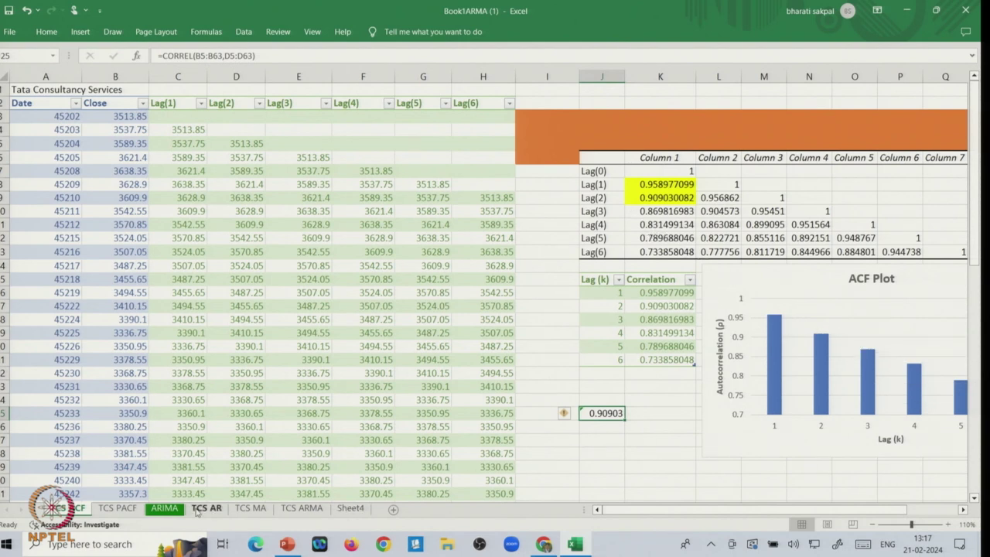
- On the TCS PACF sheet, examine the lagged series and the formulas behind the Average and Centered yt columns
{"action": "left_click", "coordinate": [135, 508]}
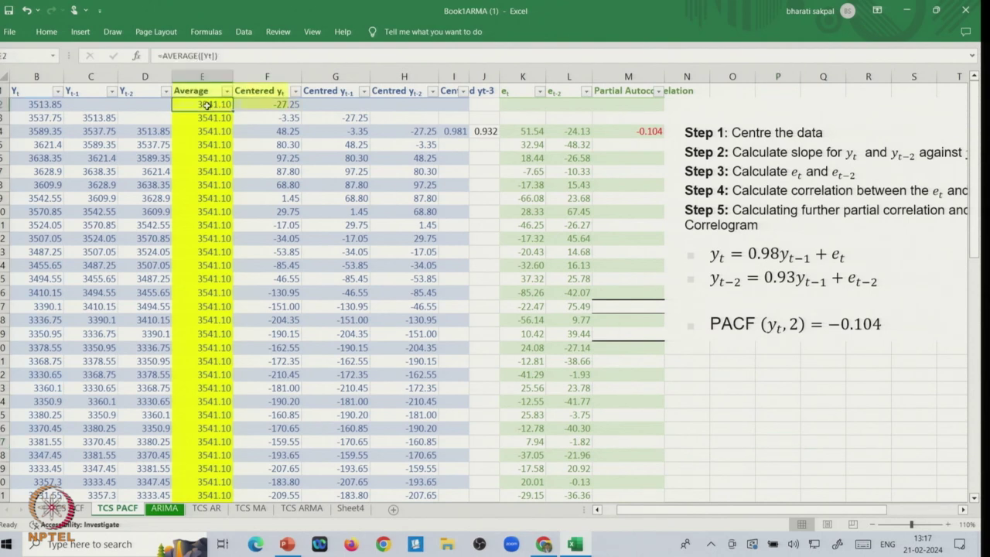
{"action": "double_click", "coordinate": [207, 103]}
{"action": "key", "text": "Return"}
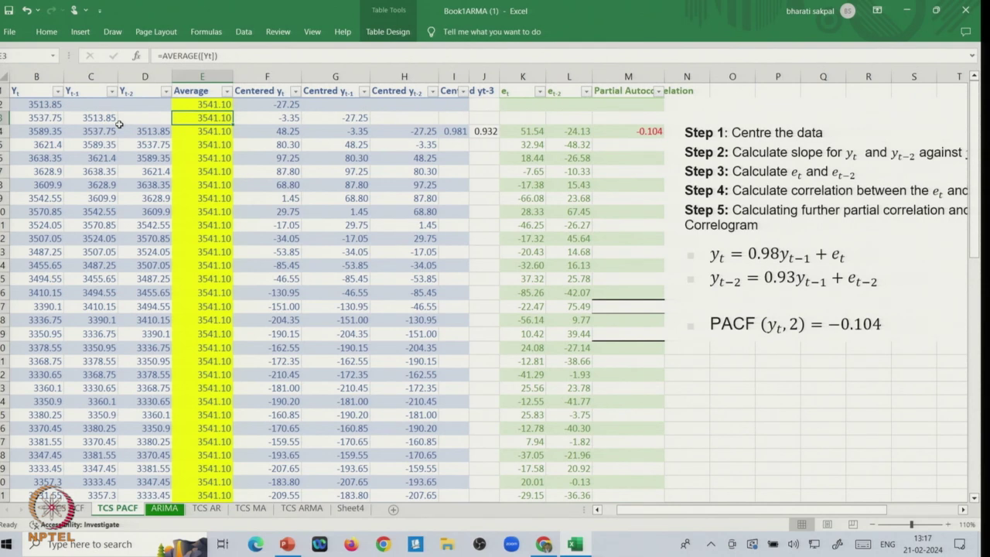
{"action": "left_click", "coordinate": [39, 108]}
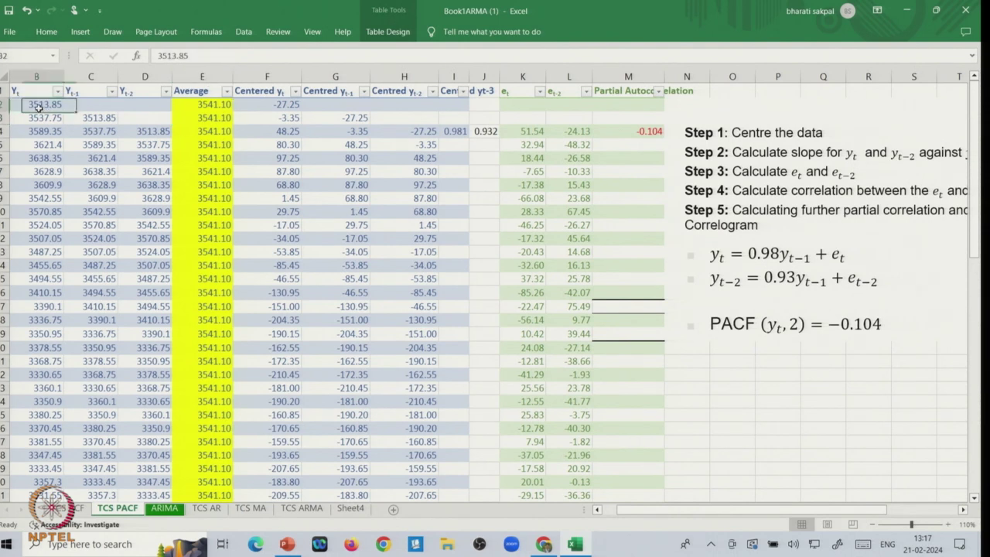
{"action": "left_click", "coordinate": [89, 120]}
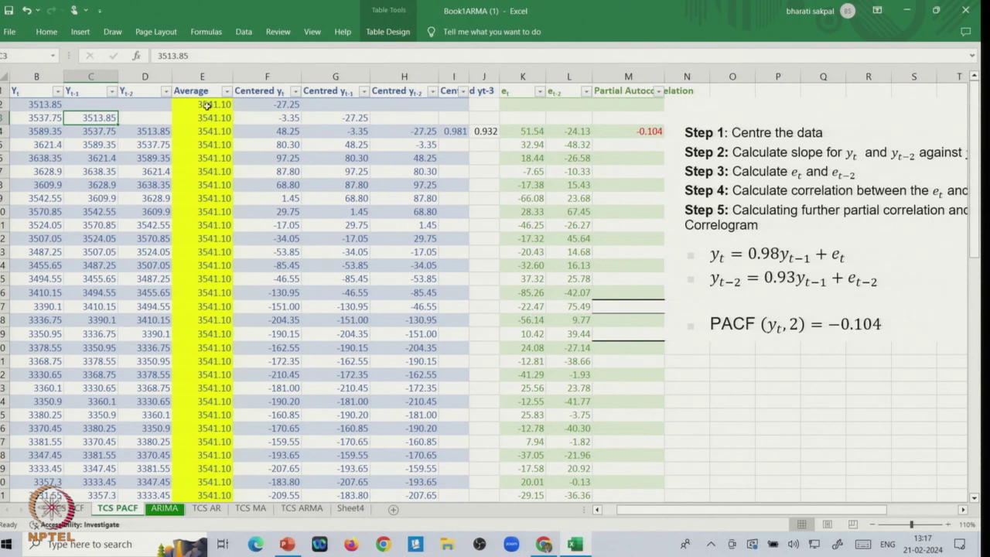
{"action": "double_click", "coordinate": [207, 105]}
{"action": "key", "text": "Return"}
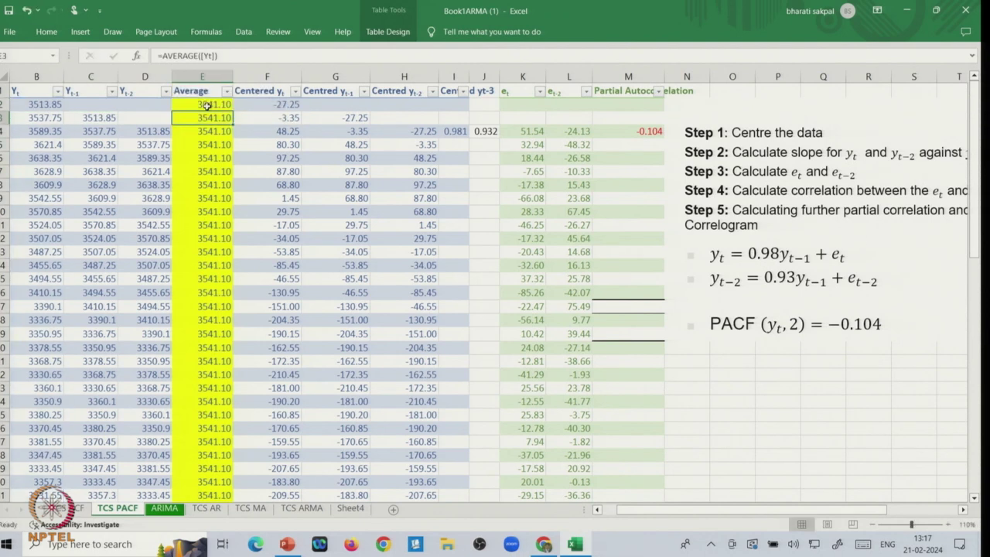
{"action": "double_click", "coordinate": [280, 133]}
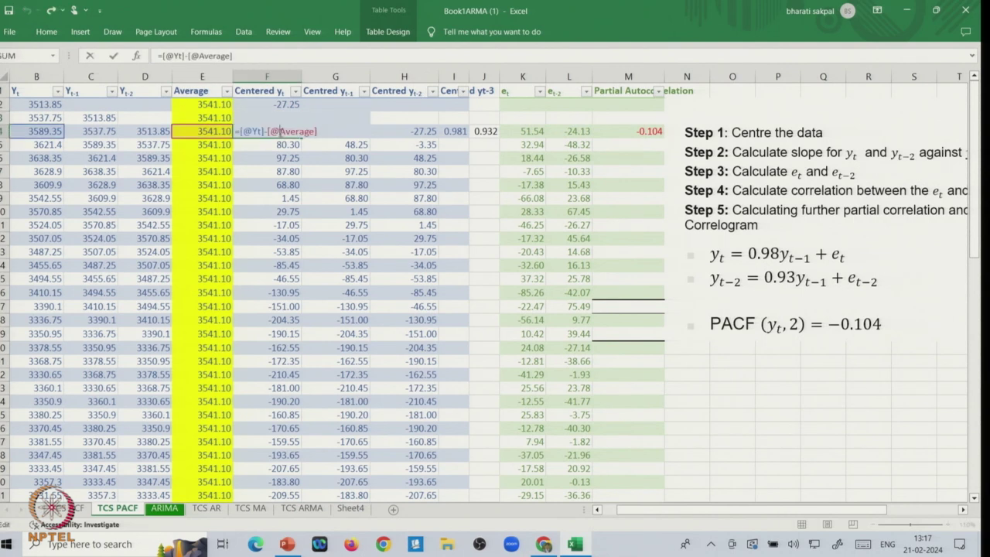
{"action": "key", "text": "Return"}
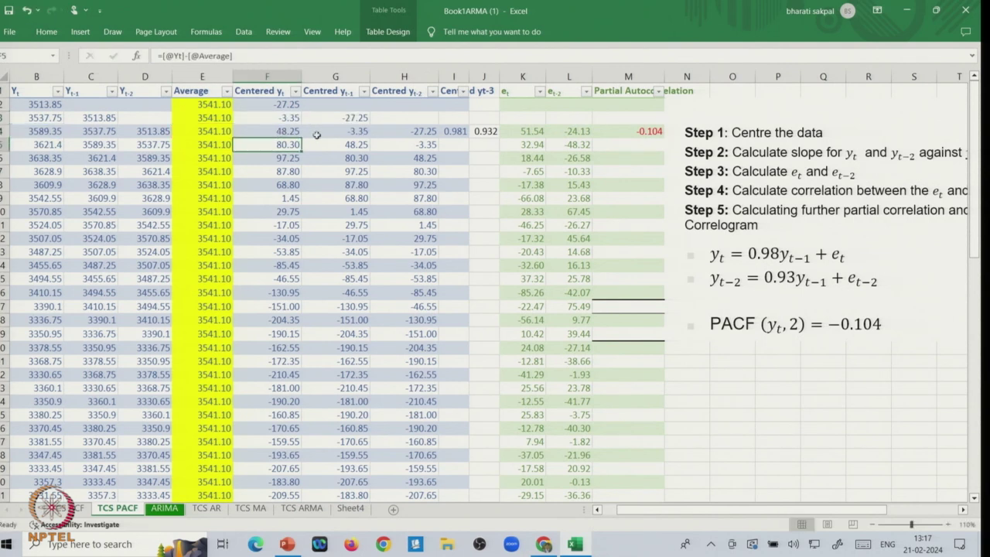
- Examine the formulas that subtract the average in the Centred yt-1 and Centred yt-2 columns, along with the three centred series
{"action": "double_click", "coordinate": [349, 129]}
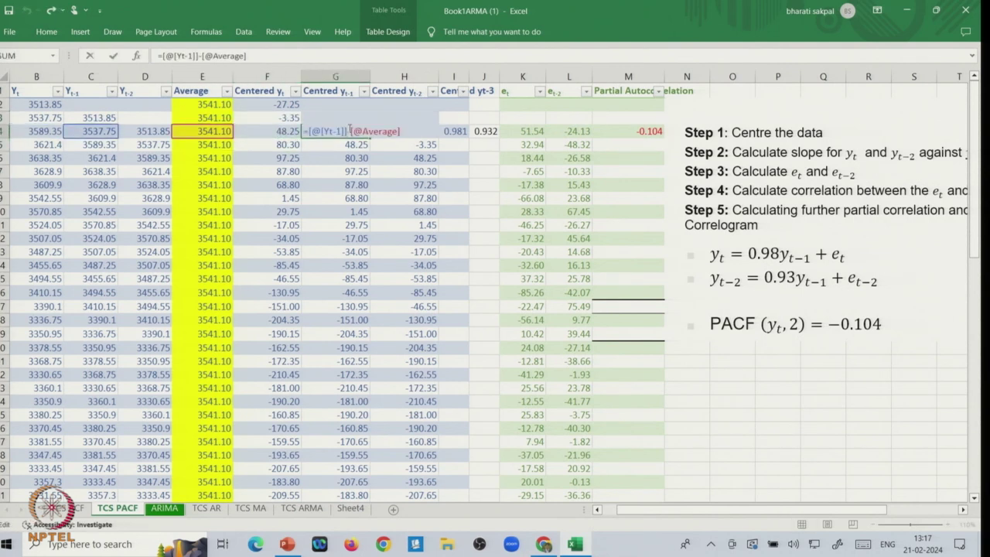
{"action": "key", "text": "Return"}
{"action": "double_click", "coordinate": [413, 131]}
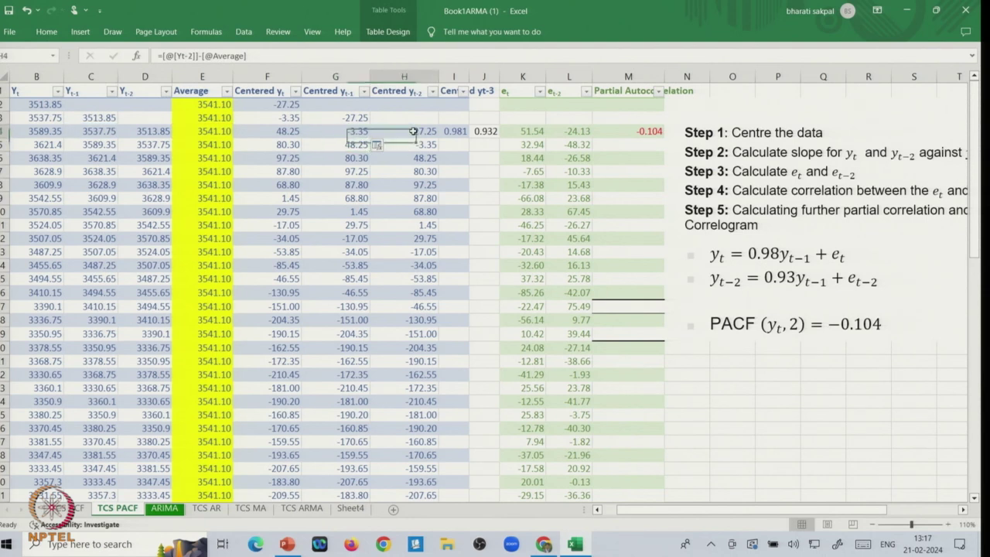
{"action": "key", "text": "Return"}
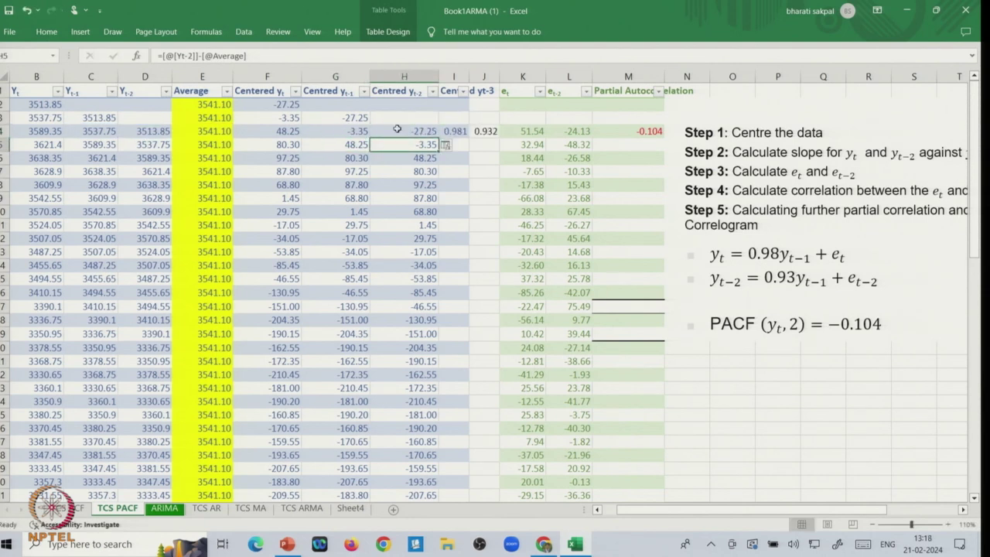
{"action": "left_click_drag", "start_coordinate": [273, 107], "coordinate": [415, 407]}
{"action": "left_click", "coordinate": [321, 210]}
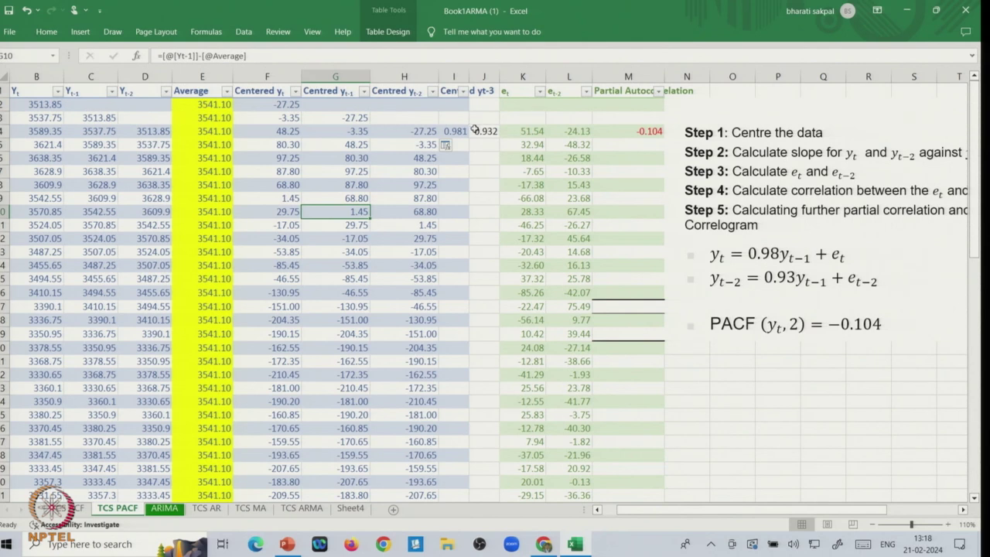
- Review the SLOPE formulas in I4 and J4 that regress Centered yt and Centred yt-2 on Centred yt-1
{"action": "left_click", "coordinate": [474, 169]}
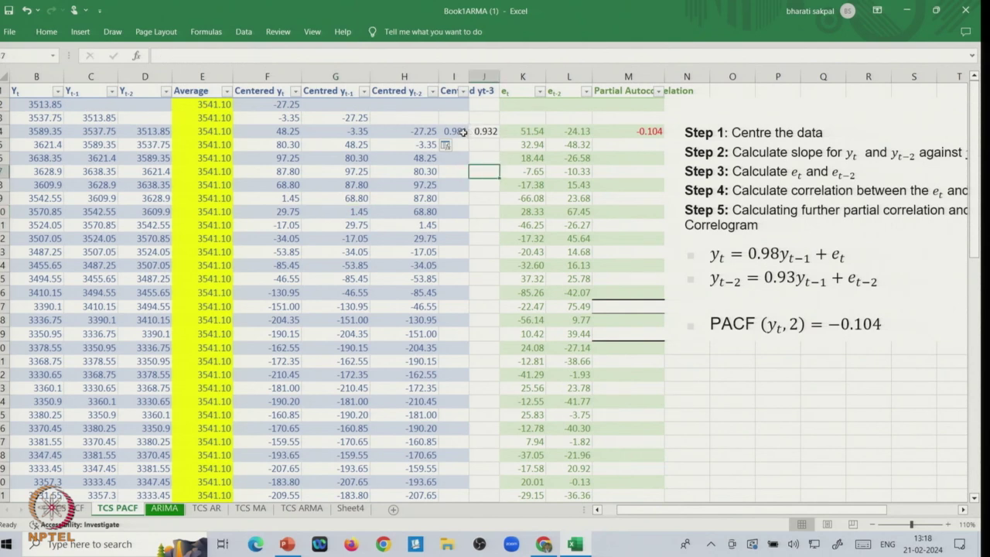
{"action": "double_click", "coordinate": [462, 132]}
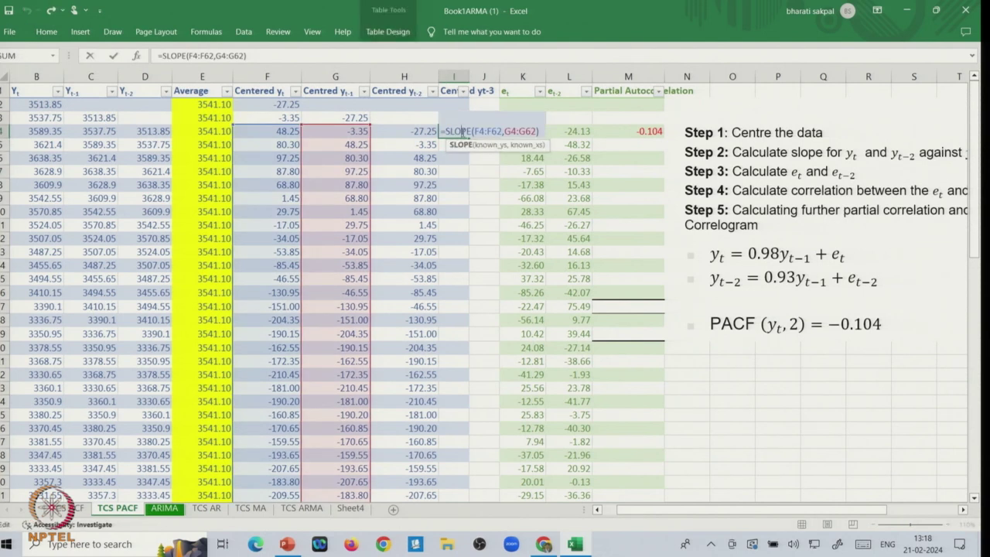
{"action": "key", "text": "Escape"}
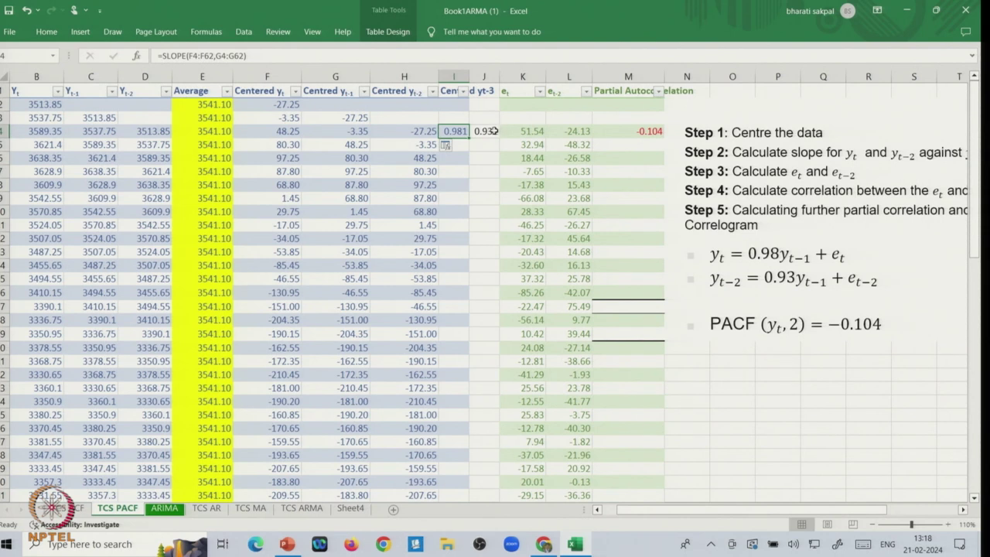
{"action": "left_click", "coordinate": [484, 131]}
{"action": "double_click", "coordinate": [484, 132]}
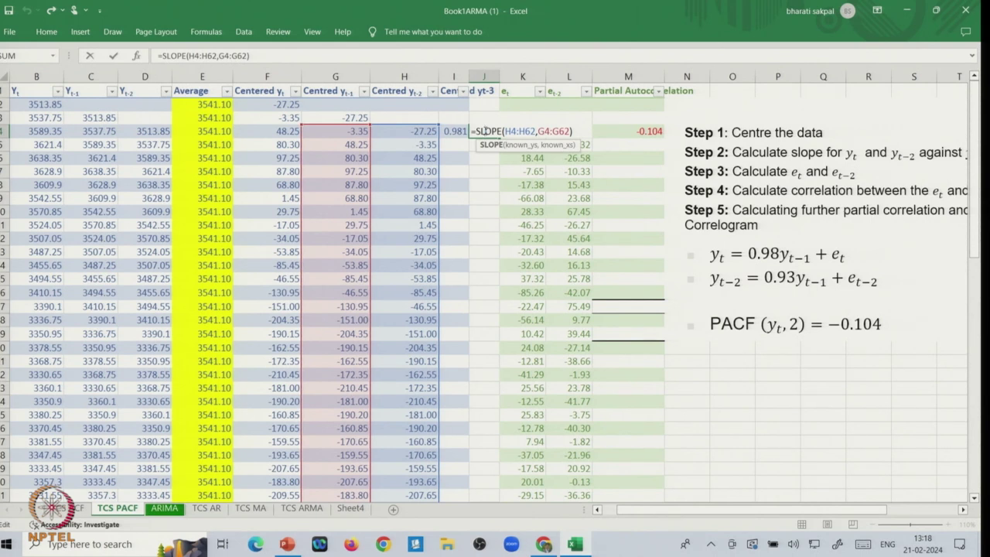
{"action": "key", "text": "Escape"}
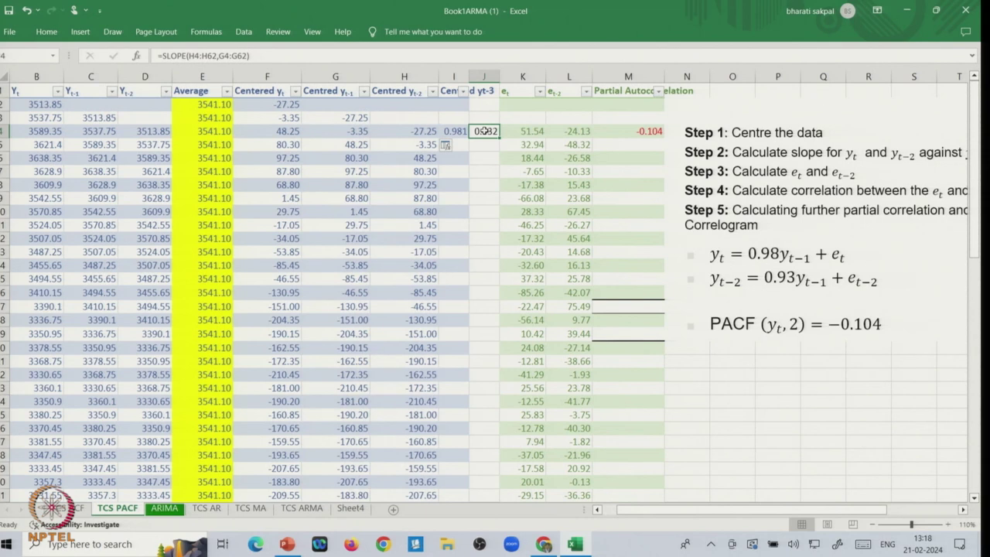
- Inspect the residual formulas in the et and et-2 columns, including their references to the slopes in I4 and J4
{"action": "double_click", "coordinate": [526, 132]}
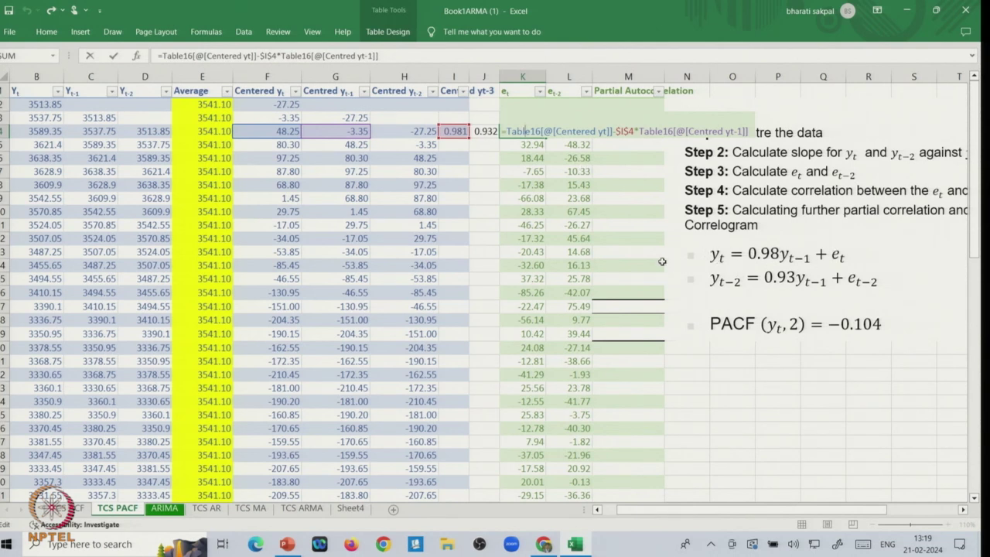
{"action": "key", "text": "Return"}
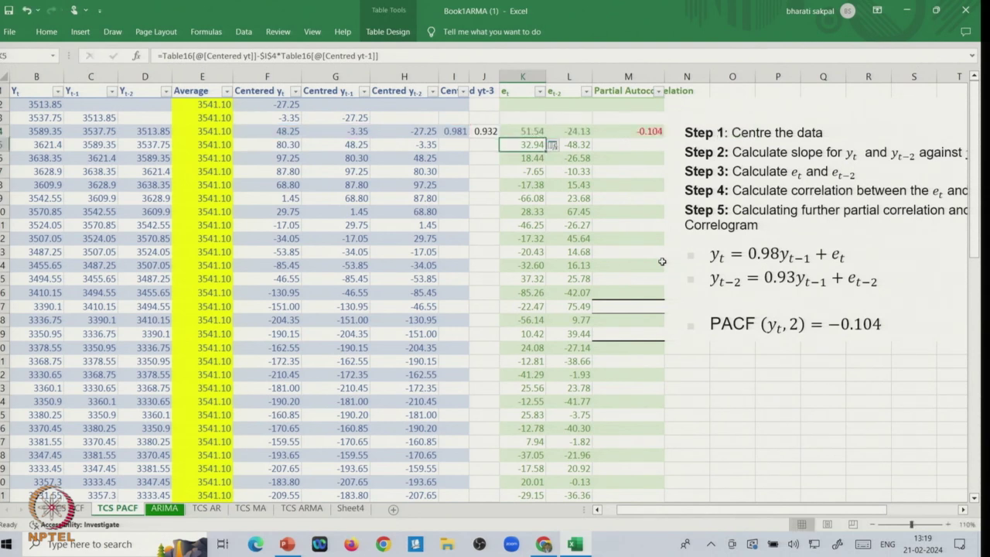
{"action": "double_click", "coordinate": [569, 170]}
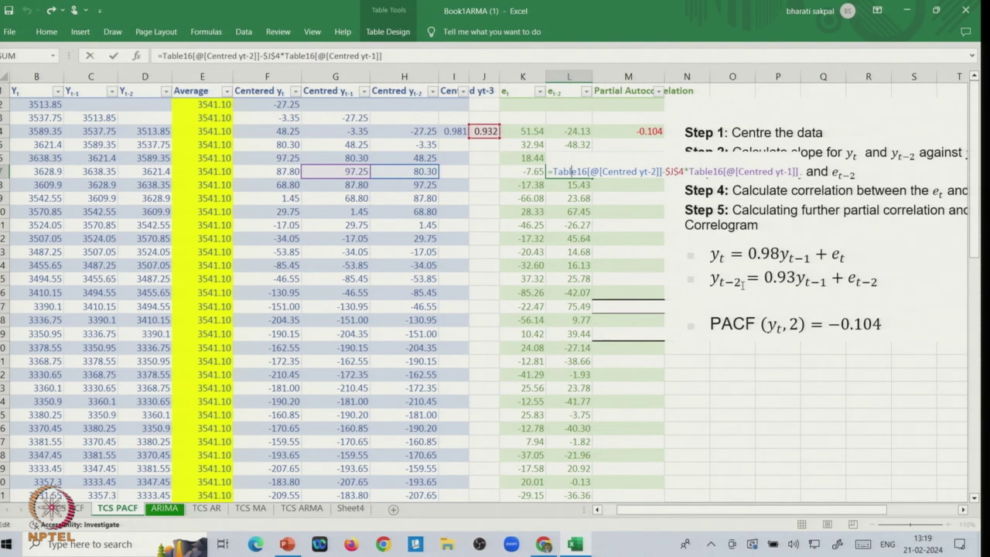
{"action": "key", "text": "ctrl+Return"}
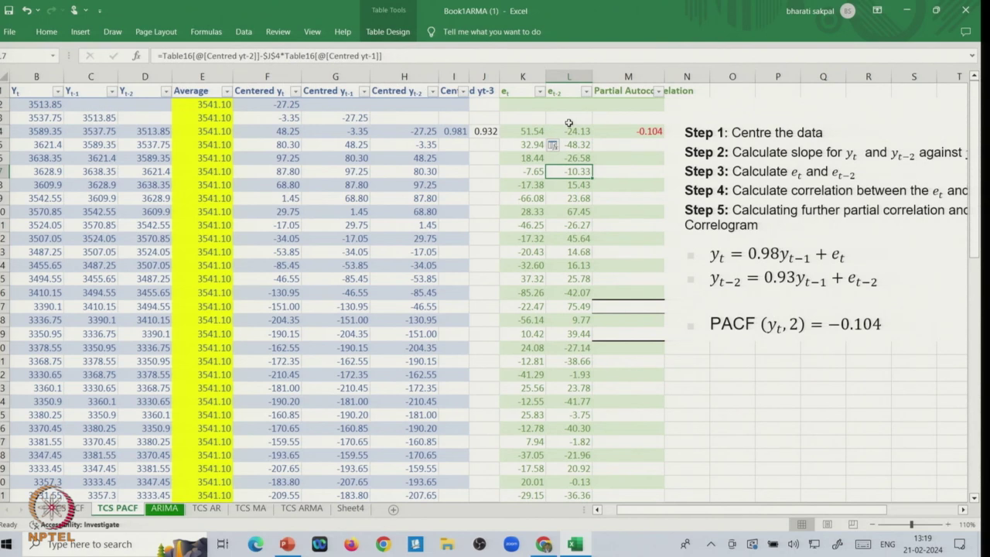
- Examine the et residuals and the CORREL formula in M4 that correlates them with et-2
{"action": "left_click_drag", "start_coordinate": [521, 133], "coordinate": [523, 375]}
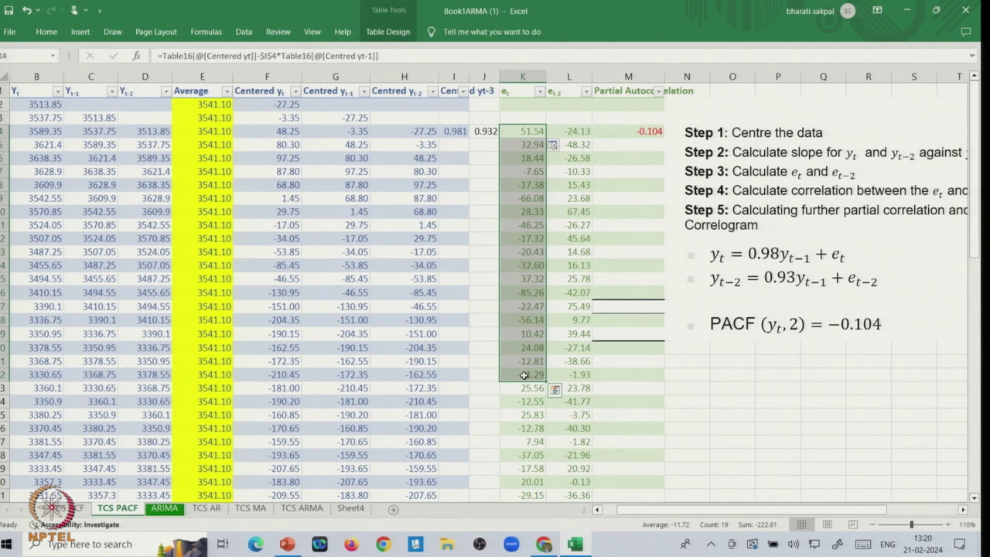
{"action": "double_click", "coordinate": [643, 131]}
{"action": "key", "text": "ctrl+Return"}
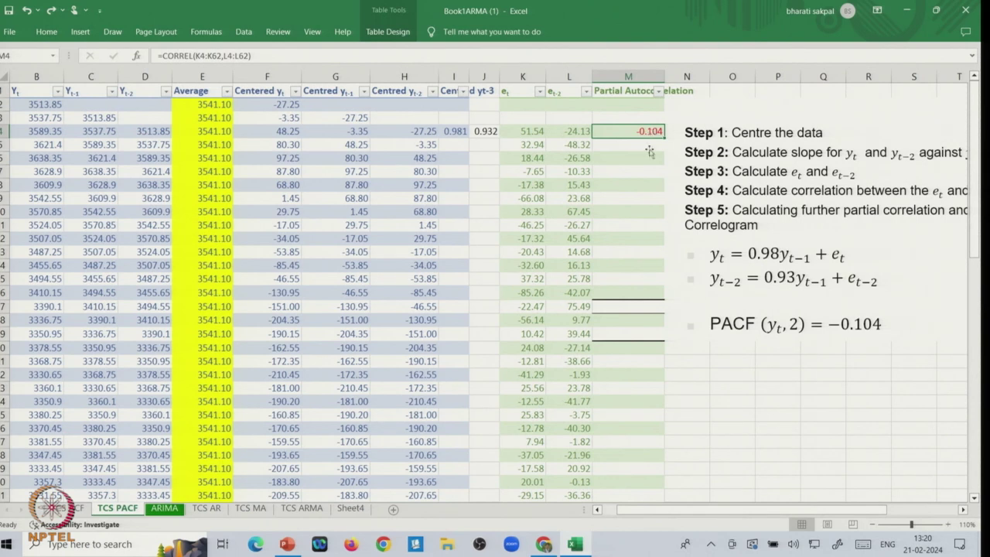
{"action": "left_click", "coordinate": [807, 376]}
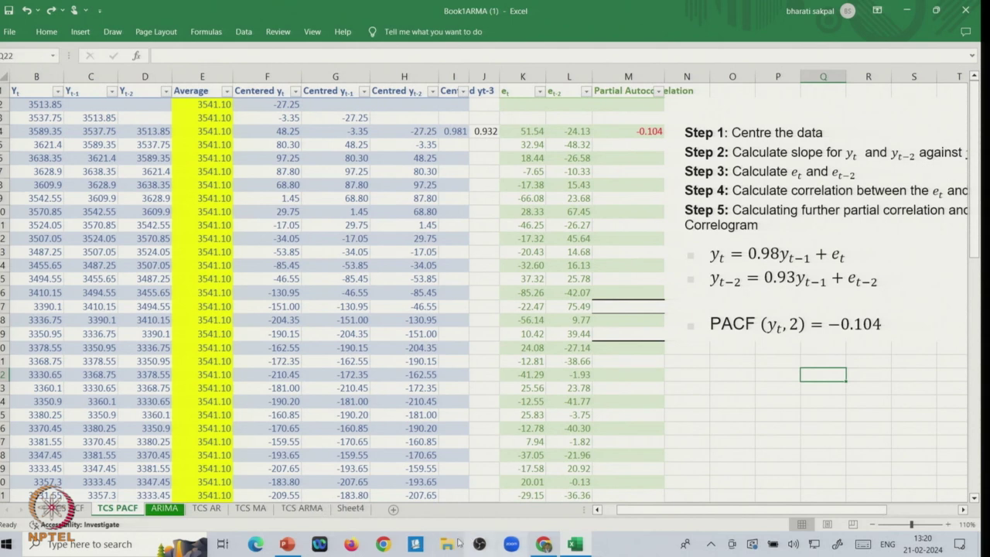
- Switch to the ACF and PACF presentation in PowerPoint to view the Step 5 slide with the PACF correlogram
{"action": "left_click", "coordinate": [287, 544]}
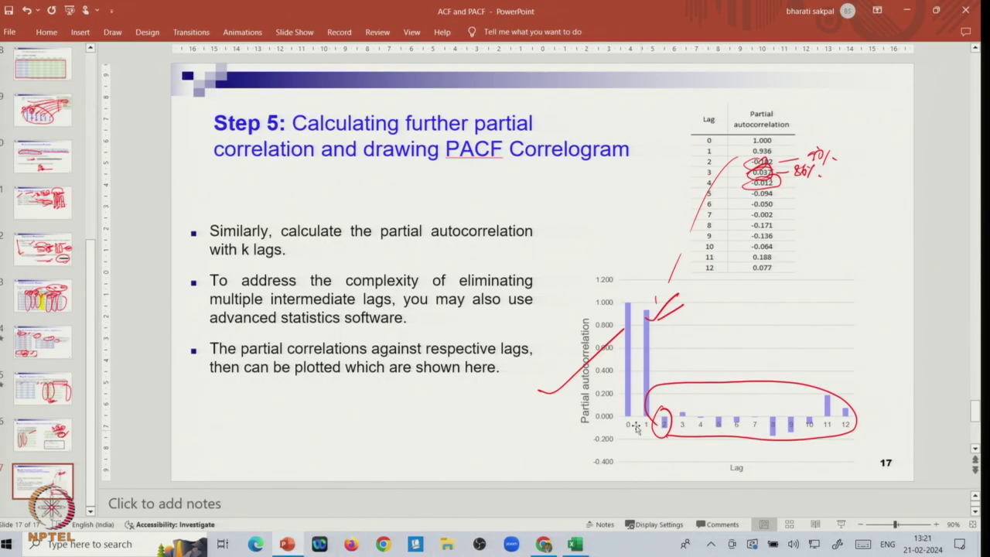